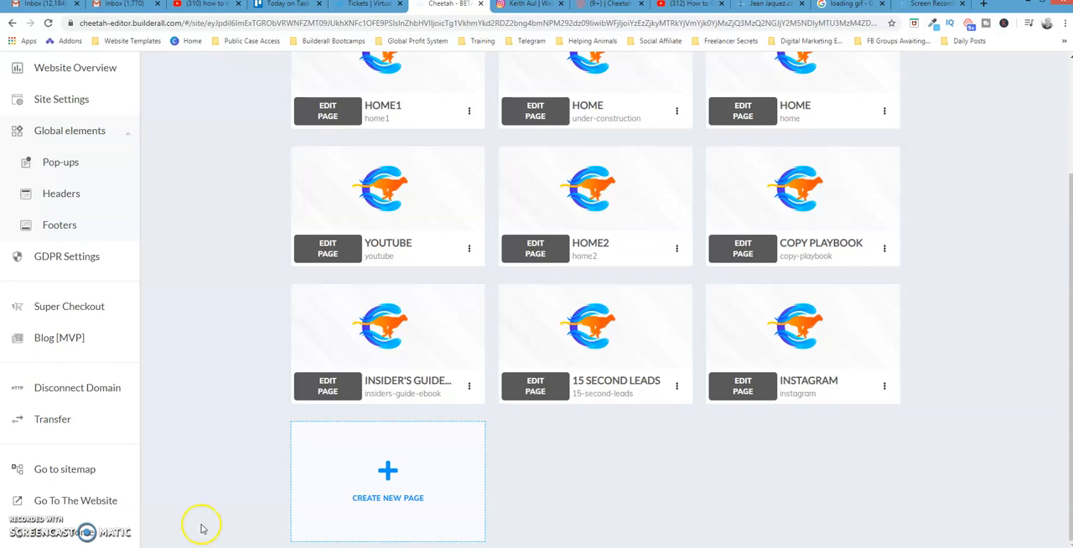
# - Switch to the Instagram profile page and load the site's /instagram address to test its redirect
pyautogui.click(523, 6)
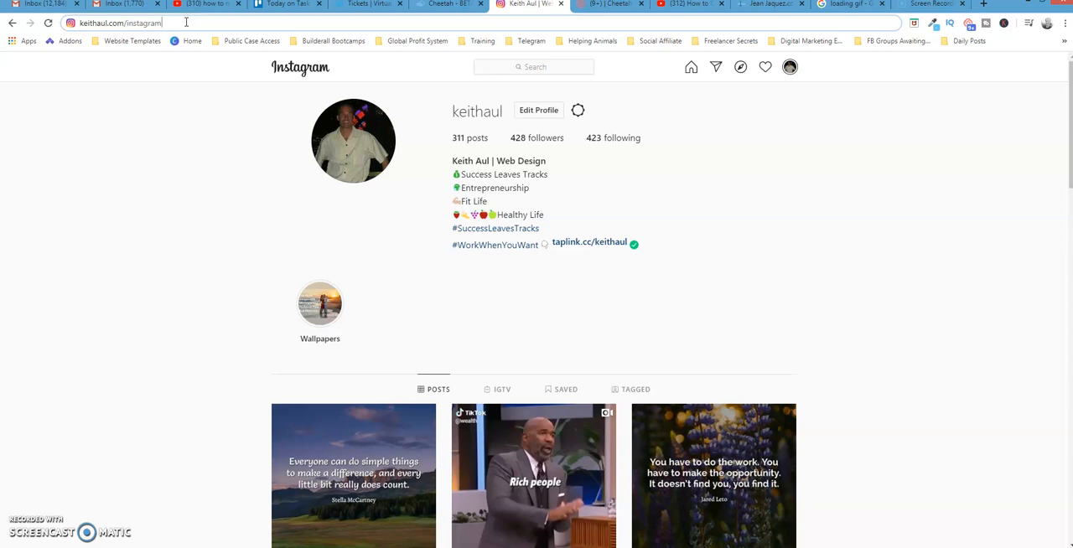
pyautogui.press('Return')
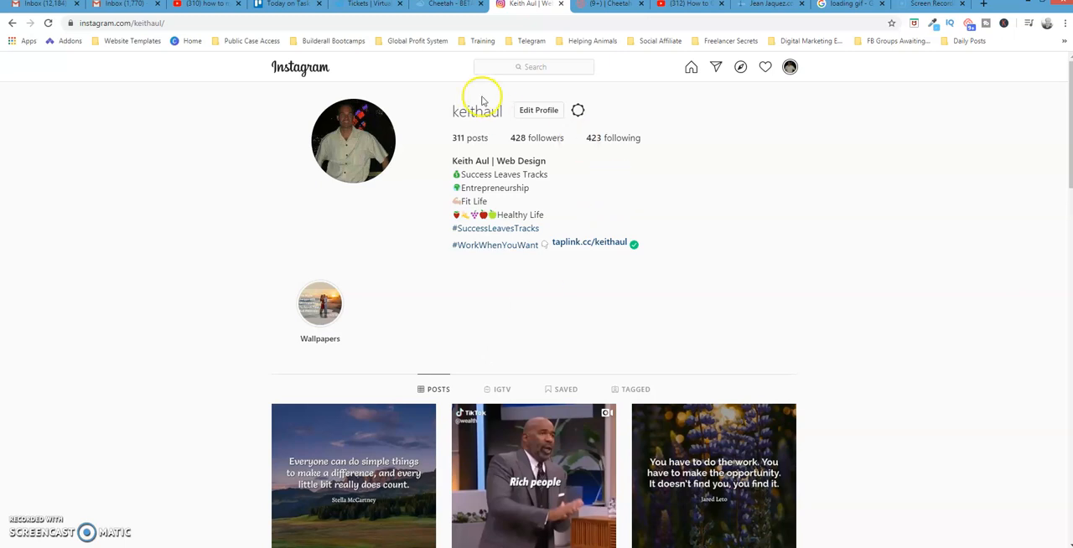
# - Return to the Cheetah site's page list, open the INSTAGRAM page for editing and collapse the side panel
pyautogui.click(451, 5)
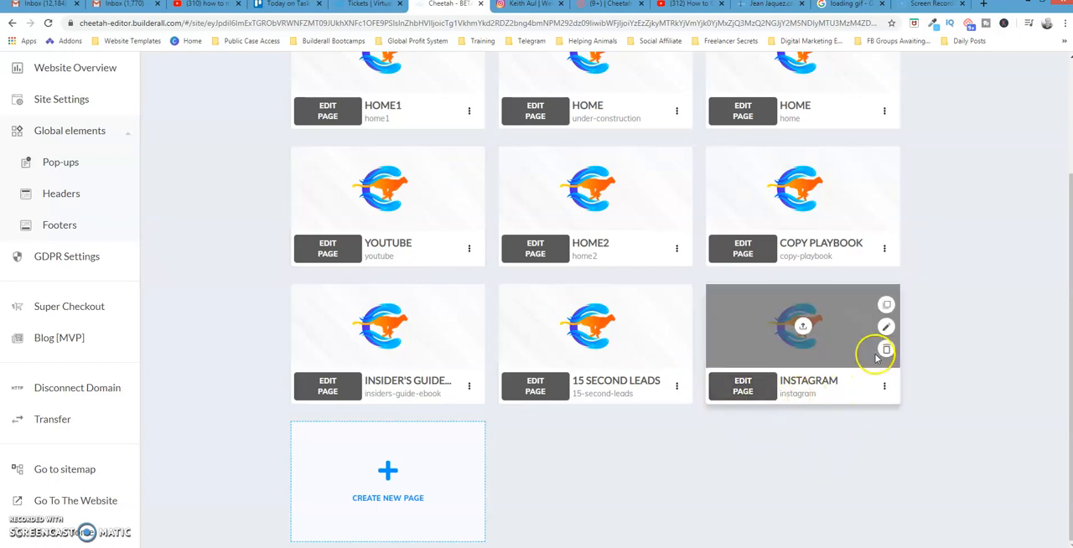
pyautogui.click(753, 394)
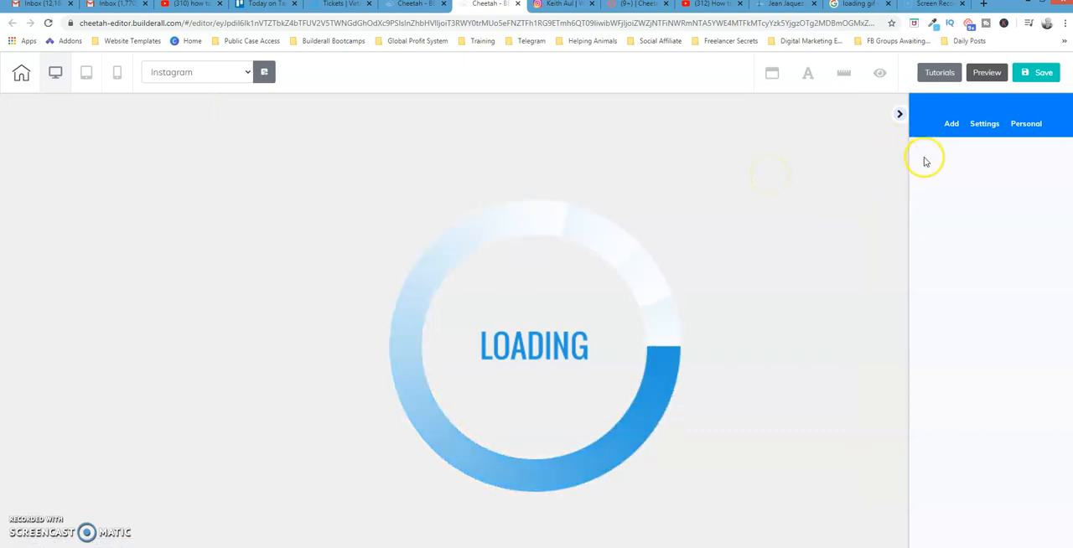
pyautogui.click(900, 114)
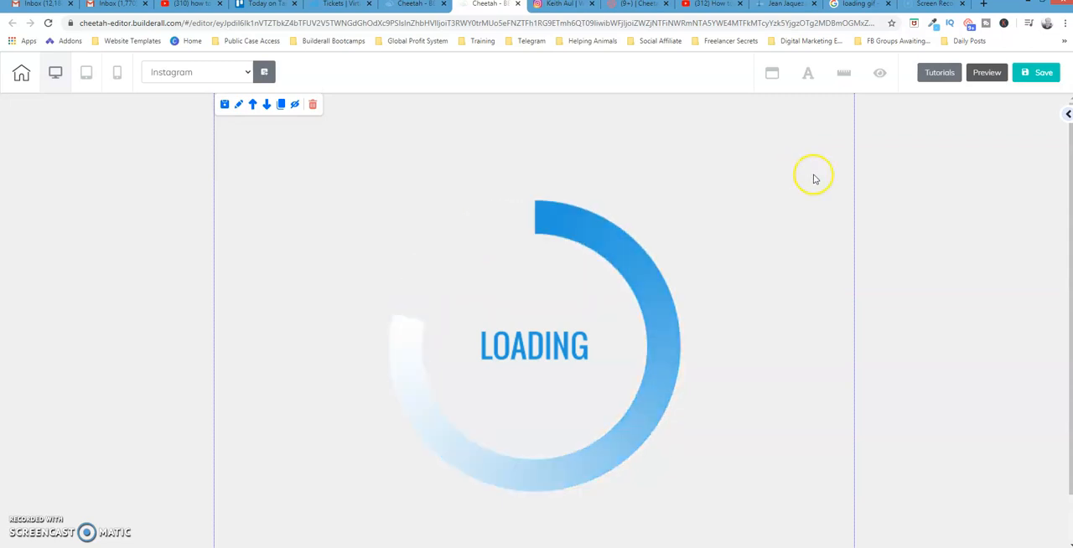
# - Delete the circular LOADING image from the Instagram page's panel
pyautogui.moveTo(431, 407); pyautogui.dragTo(815, 307)
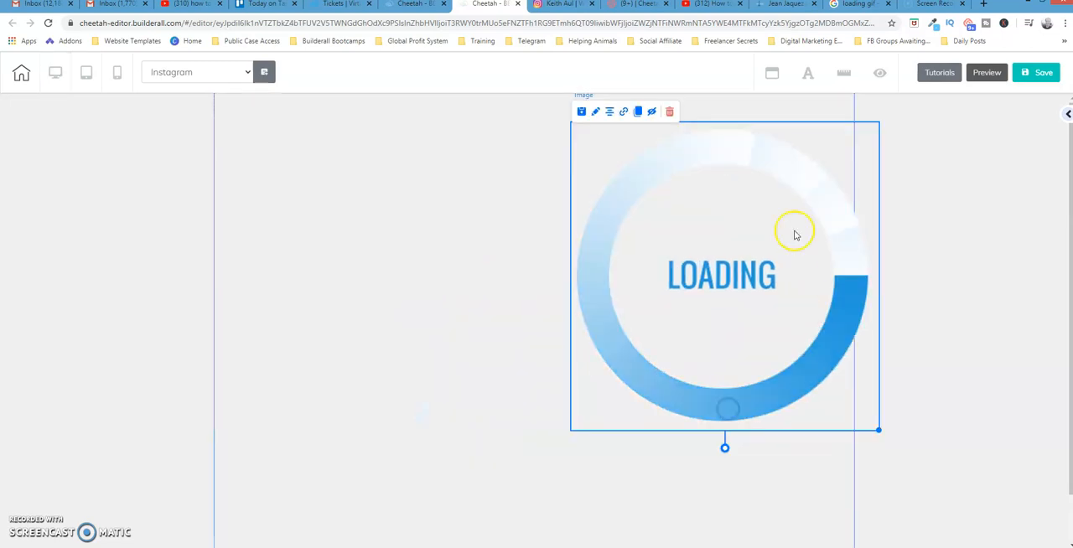
pyautogui.moveTo(755, 136); pyautogui.dragTo(596, 198)
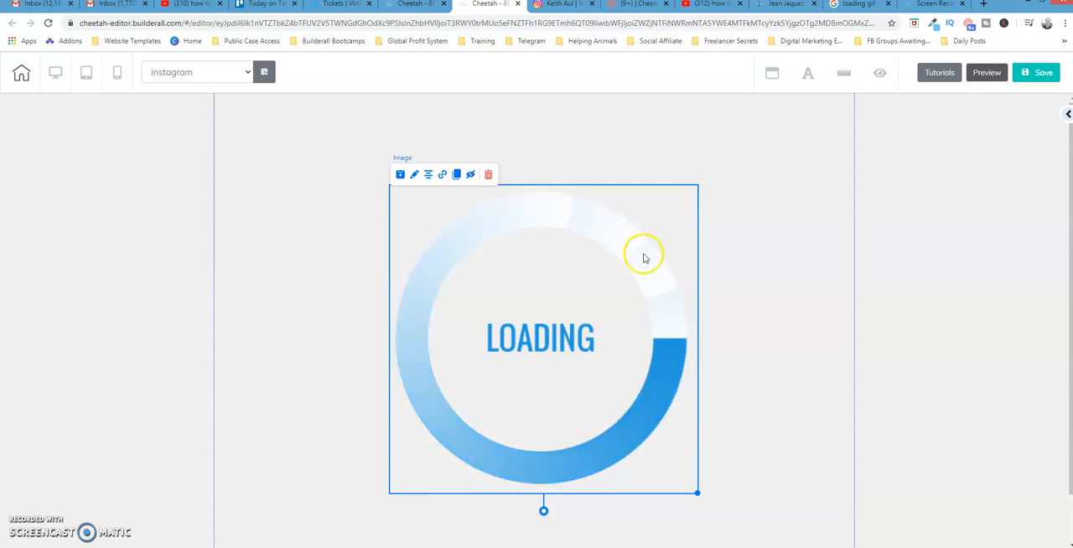
pyautogui.click(489, 175)
pyautogui.click(588, 320)
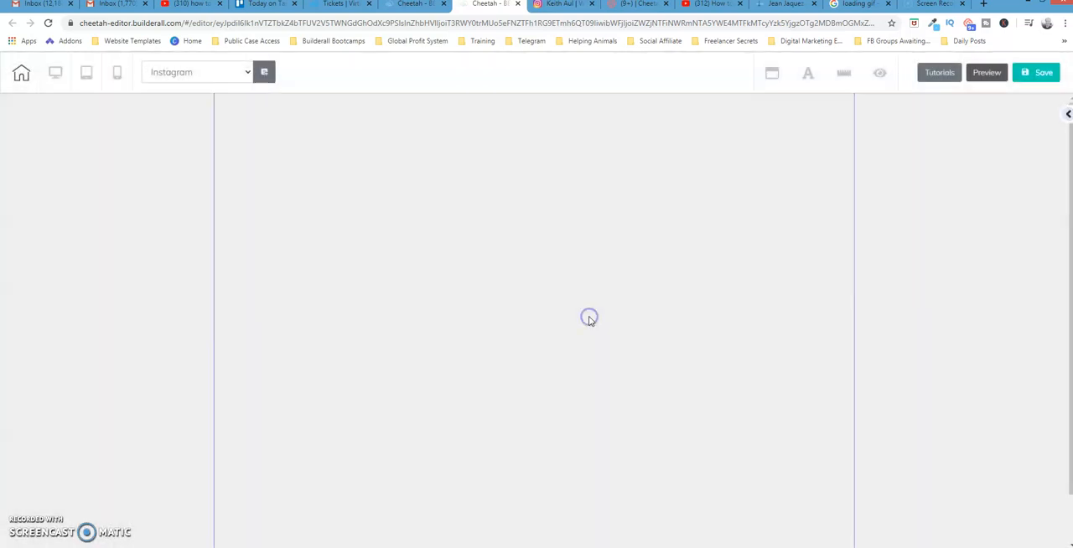
pyautogui.click(714, 288)
pyautogui.click(704, 181)
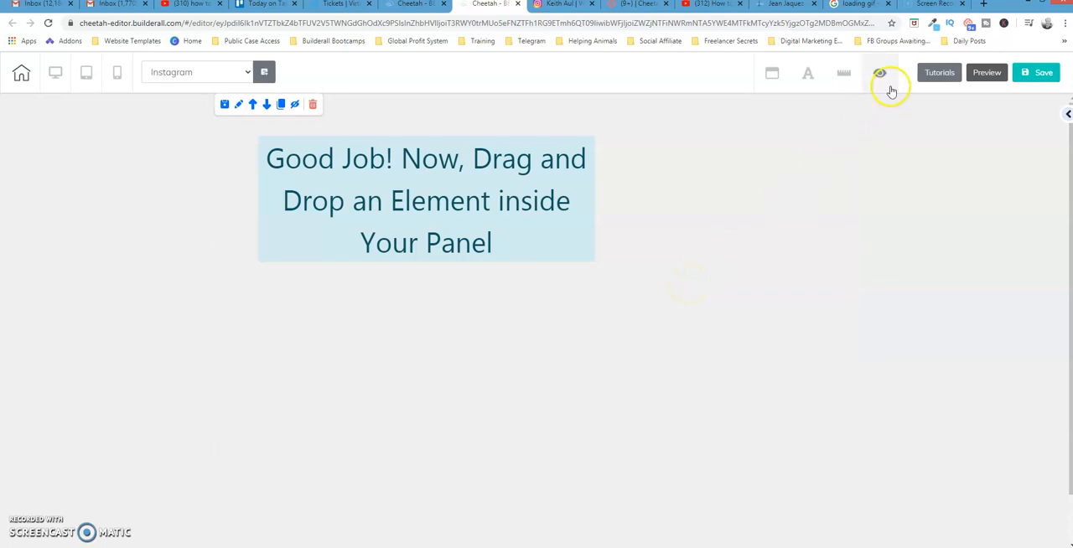
# - Switch to the open Google image results and load google.com in their place
pyautogui.click(866, 6)
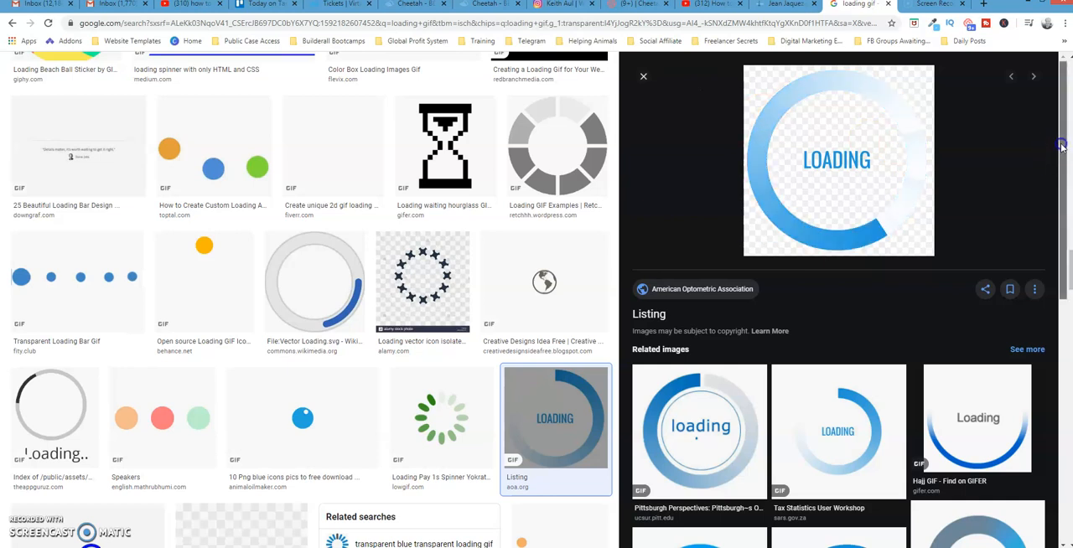
pyautogui.click(406, 25)
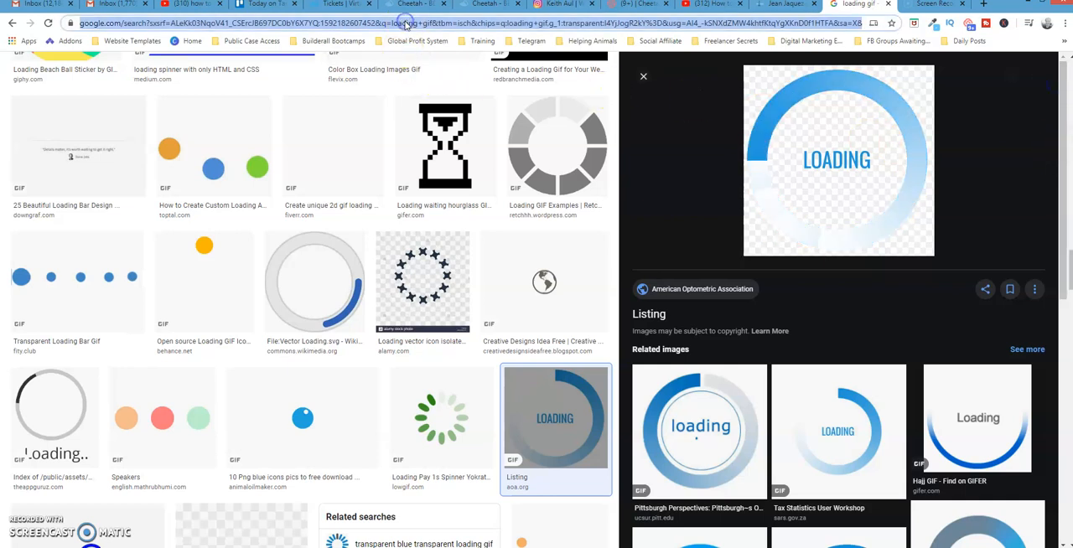
pyautogui.write('google')
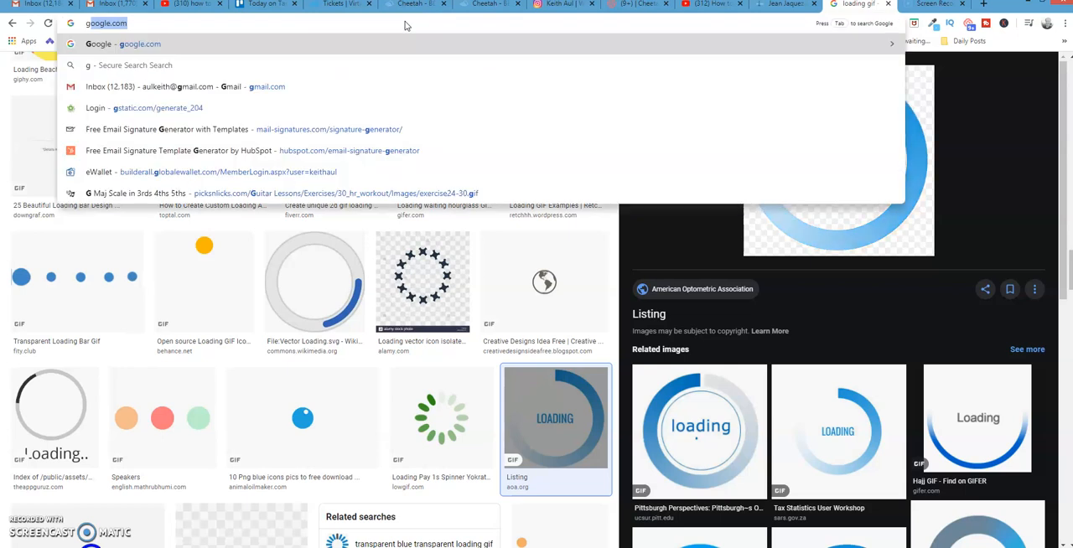
pyautogui.write('.com')
pyautogui.press('Return')
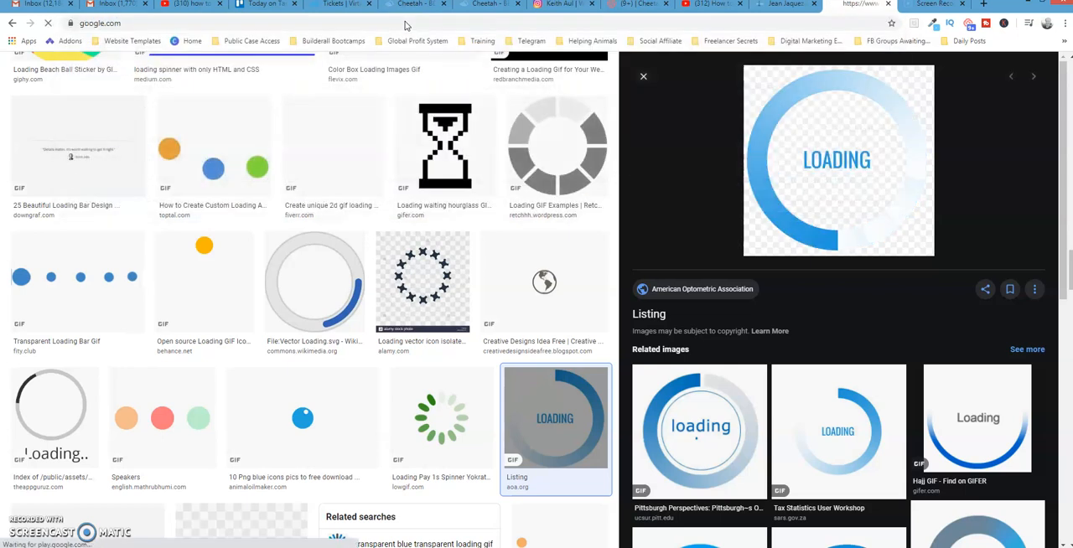
# - Search Google for "loading gif" and show the image results
pyautogui.click(452, 248)
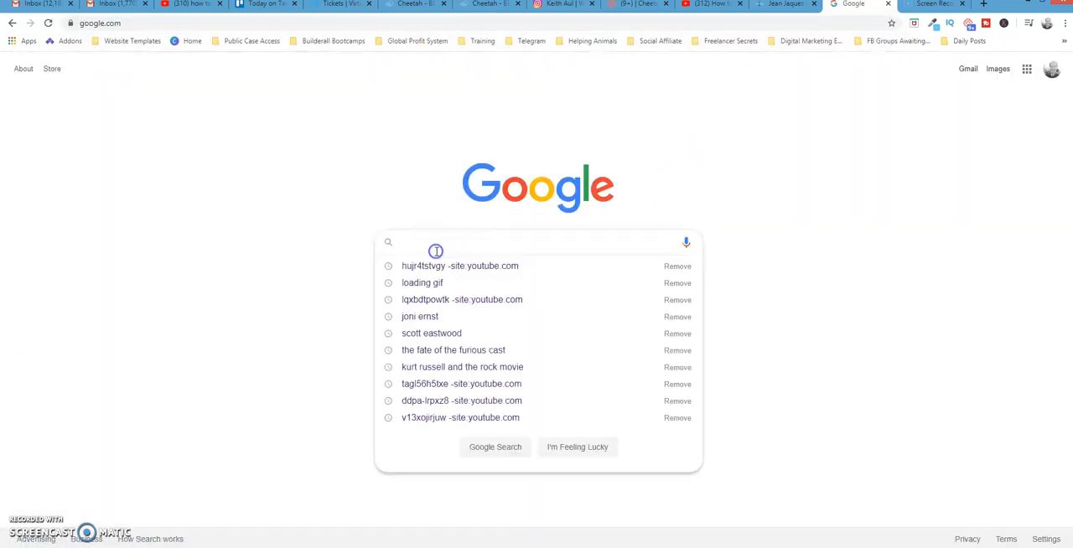
pyautogui.write('loa')
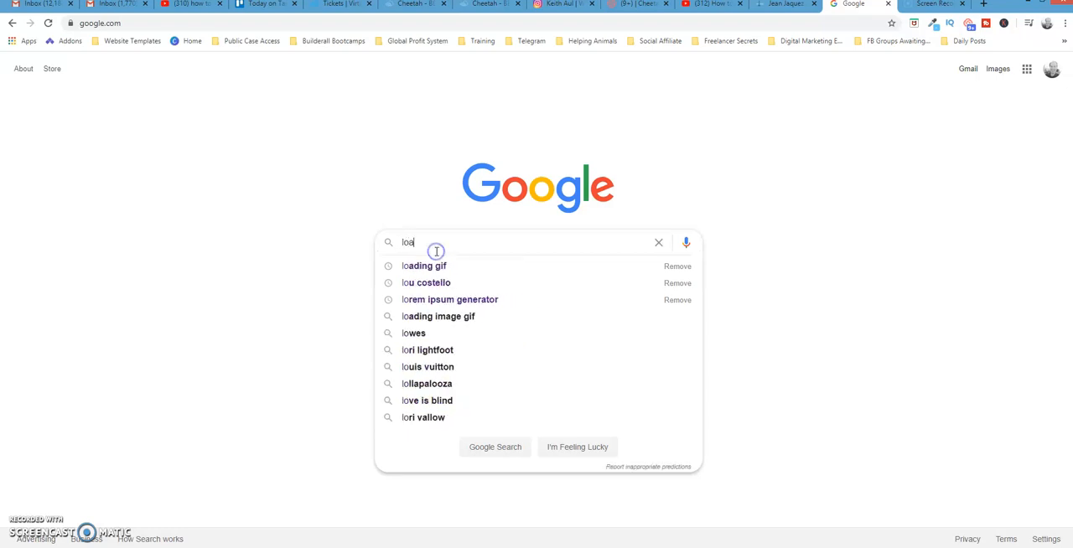
pyautogui.write('ding g')
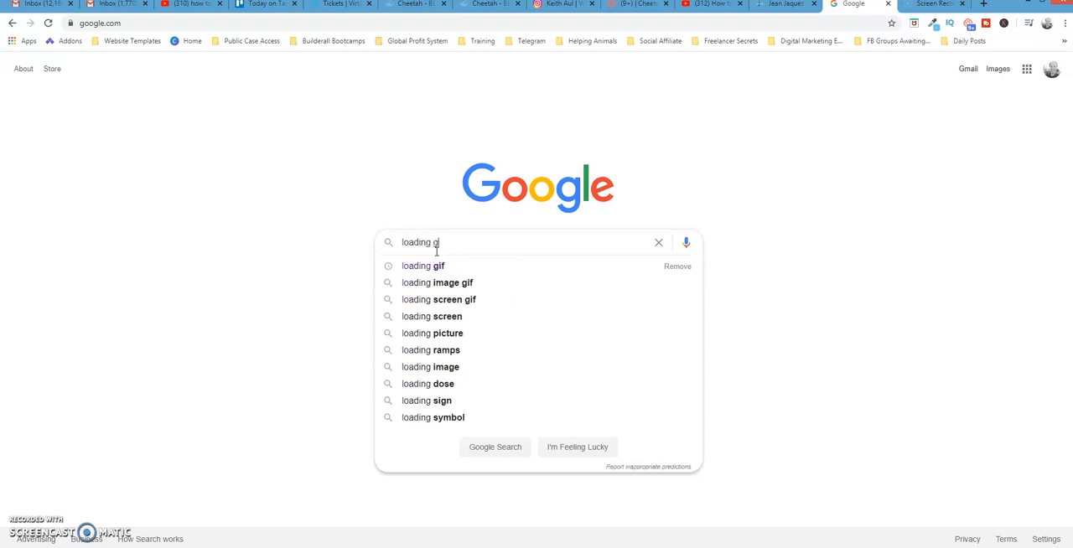
pyautogui.write('if')
pyautogui.press('Return')
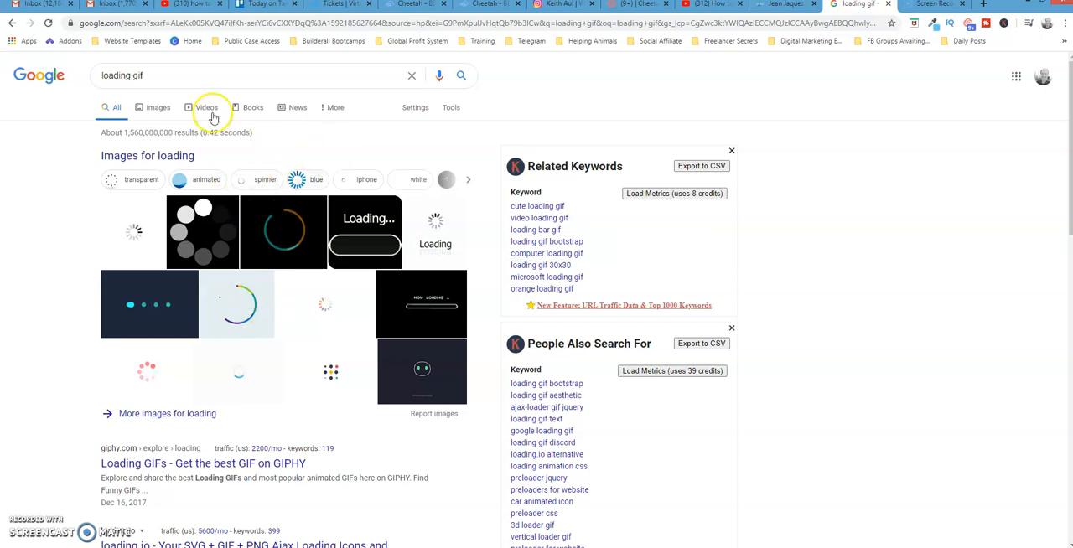
pyautogui.click(158, 109)
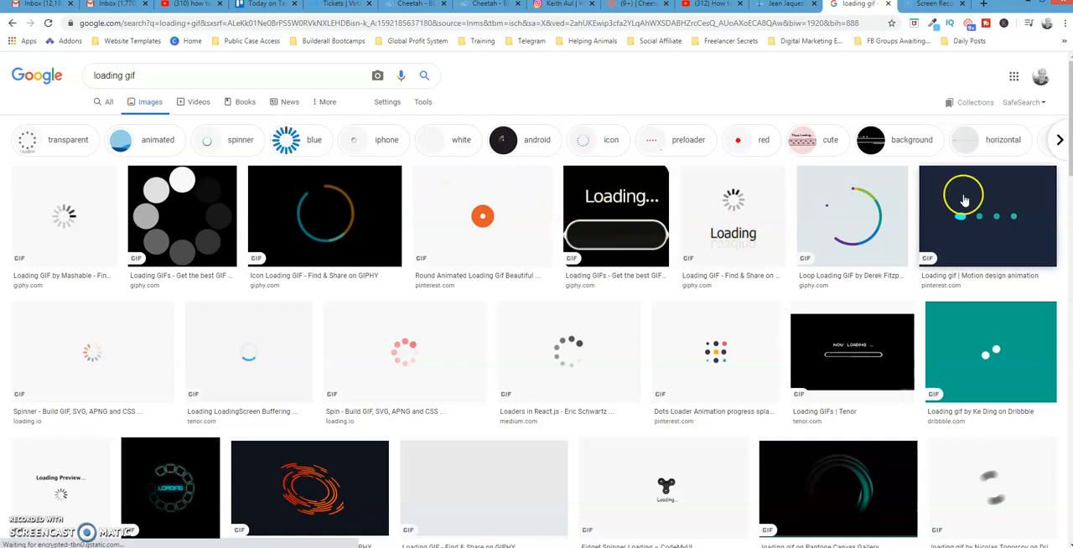
# - Open the blue spinner GIF from Wikimedia Commons in the results and save it as Loading_2 in Downloads
pyautogui.click(1061, 139)
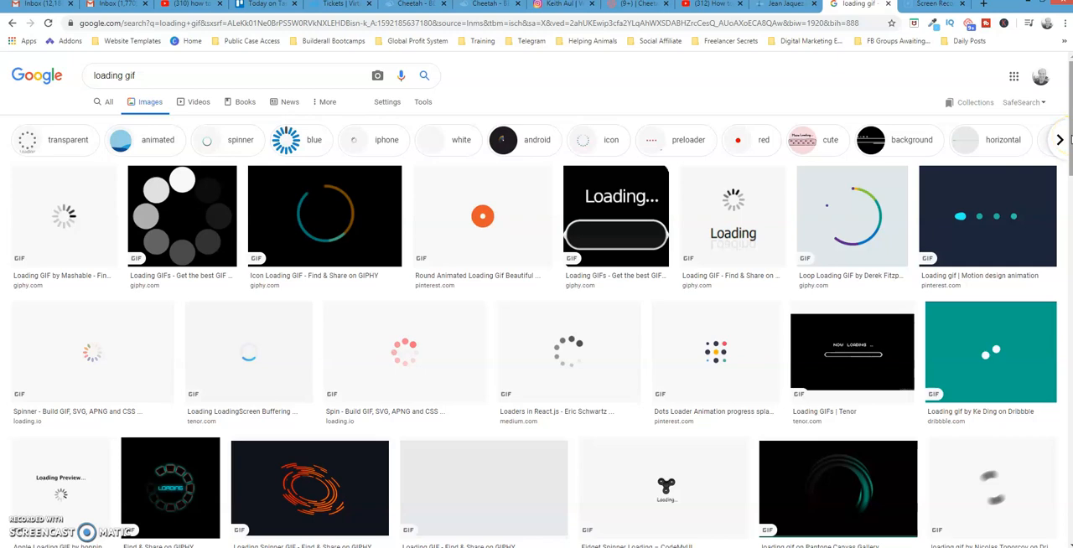
pyautogui.moveTo(1069, 139); pyautogui.dragTo(1069, 373)
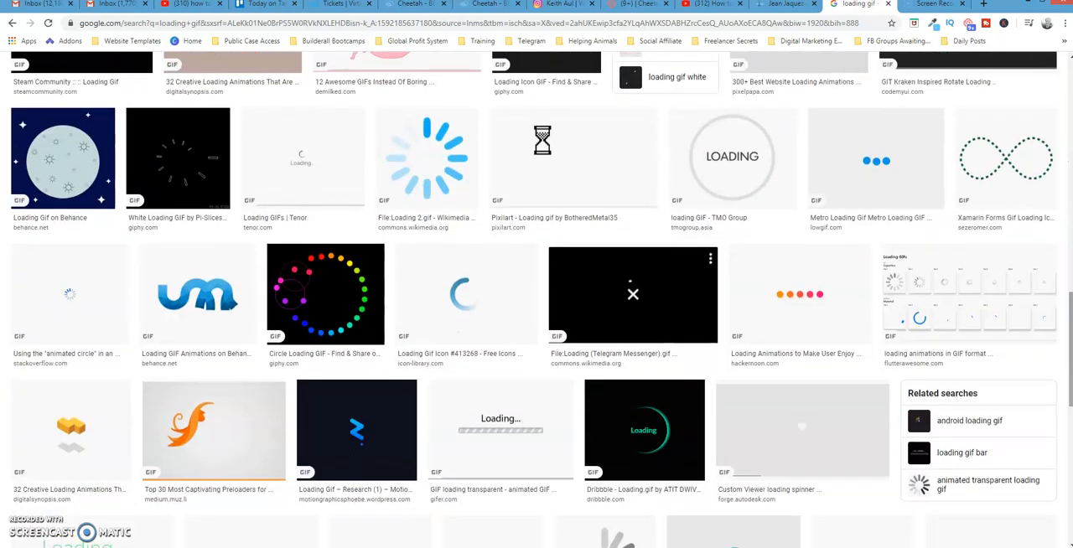
pyautogui.click(452, 172)
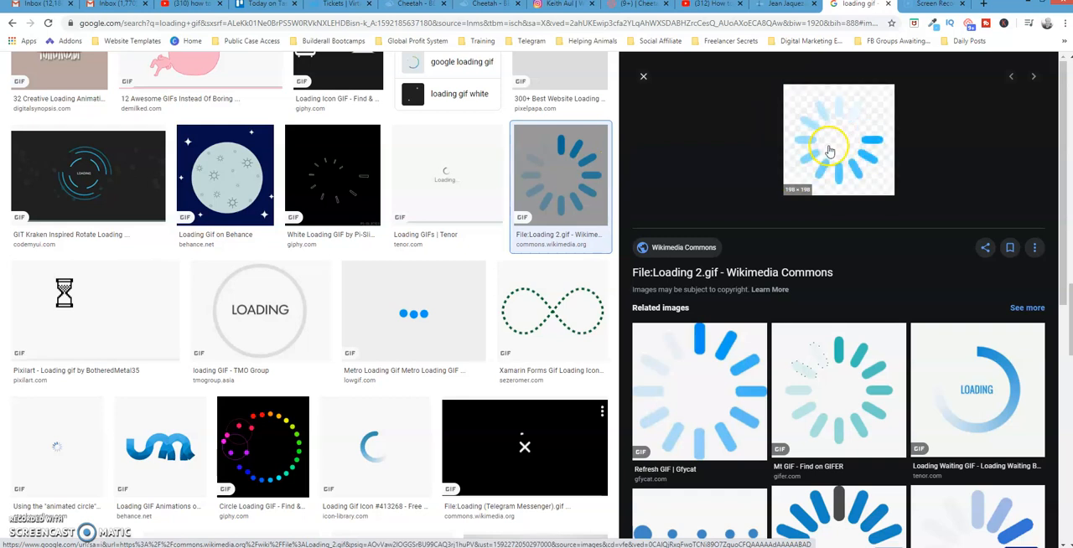
pyautogui.rightClick(828, 149)
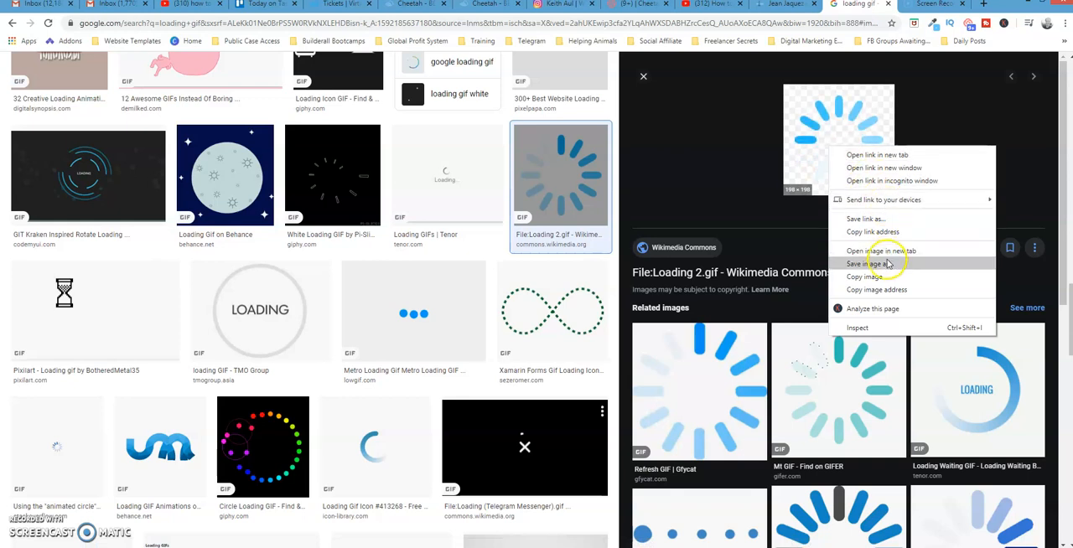
pyautogui.click(872, 264)
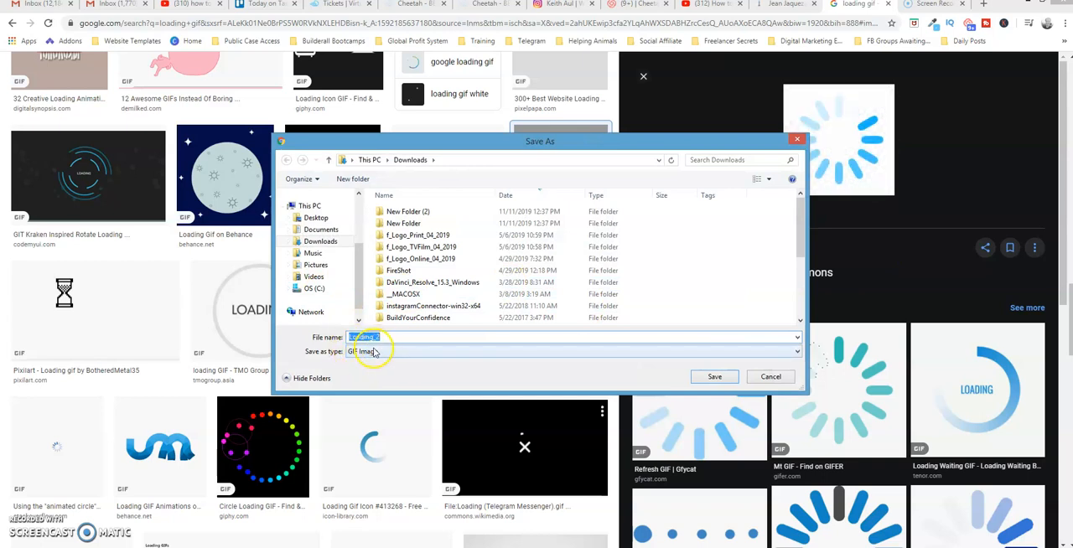
pyautogui.click(716, 377)
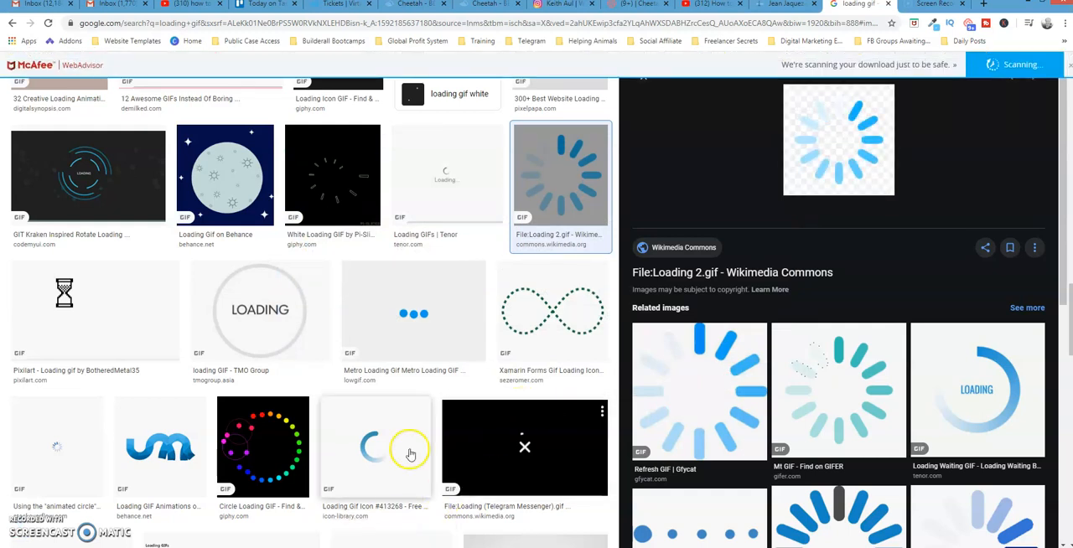
# - Return to the Cheetah editor and add a horizontal image element to the middle of the empty panel
pyautogui.click(482, 5)
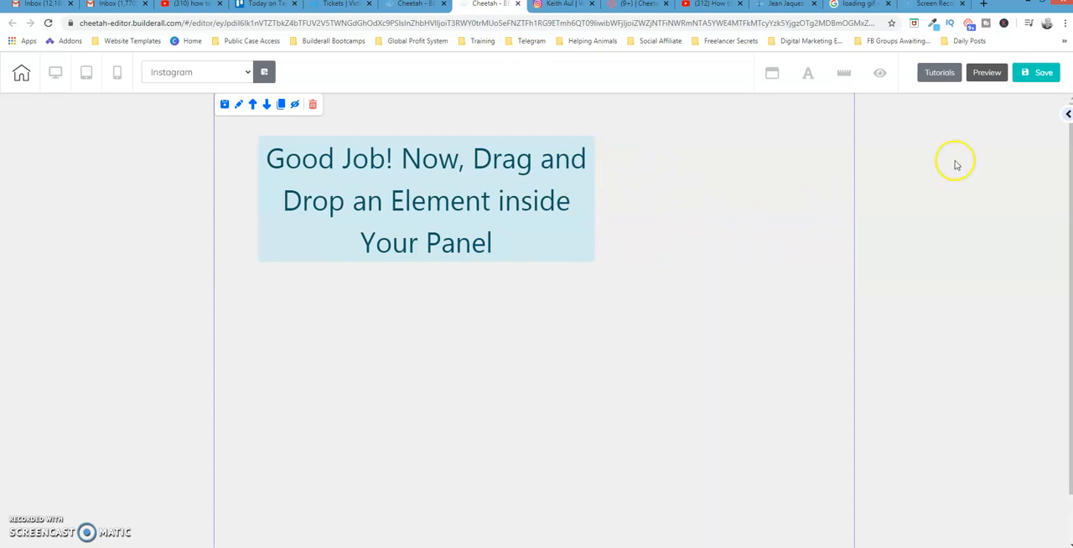
pyautogui.click(1068, 115)
pyautogui.click(947, 126)
pyautogui.moveTo(1069, 150); pyautogui.dragTo(1067, 360)
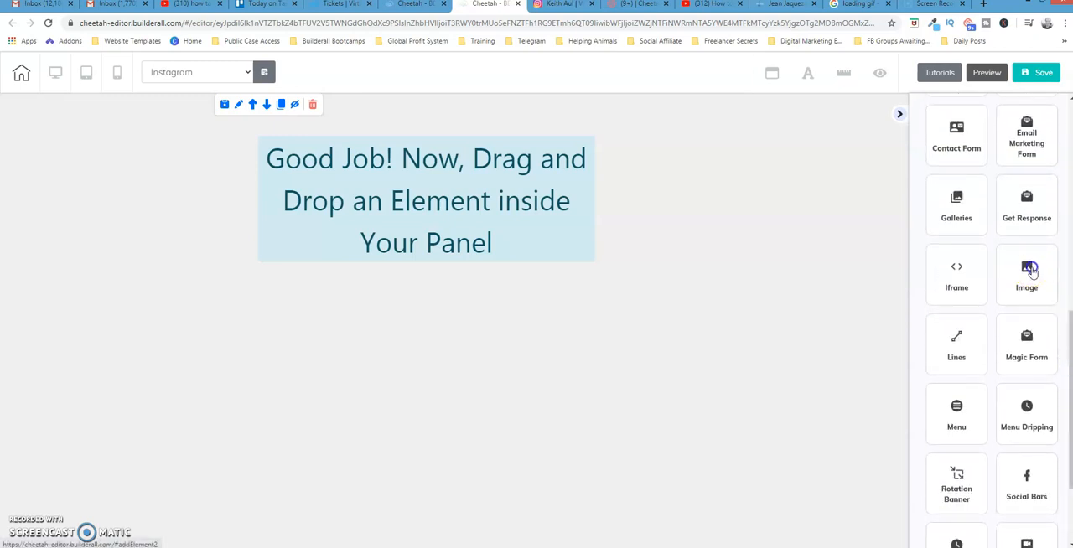
pyautogui.click(1029, 270)
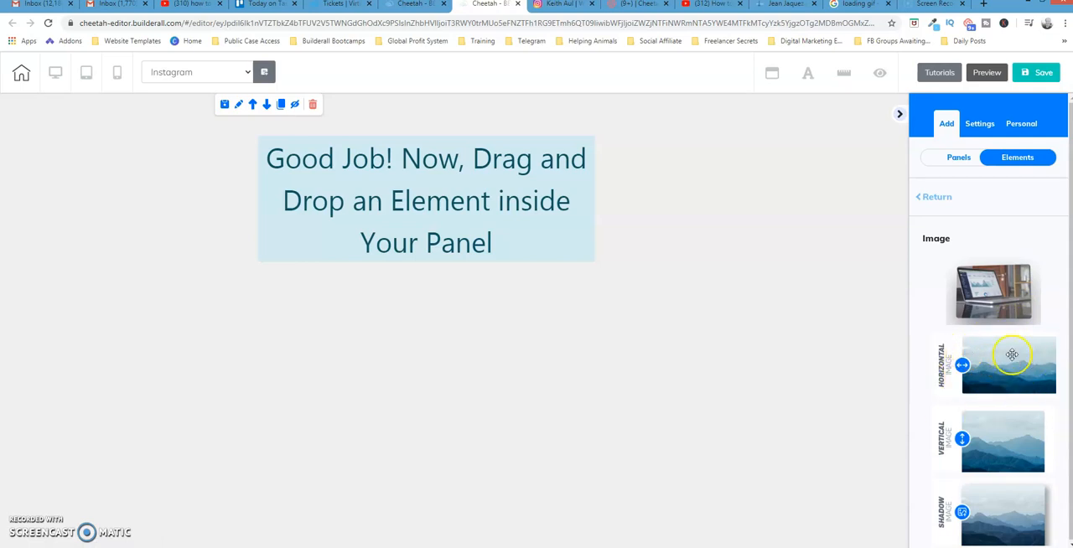
pyautogui.moveTo(1003, 371); pyautogui.dragTo(629, 301)
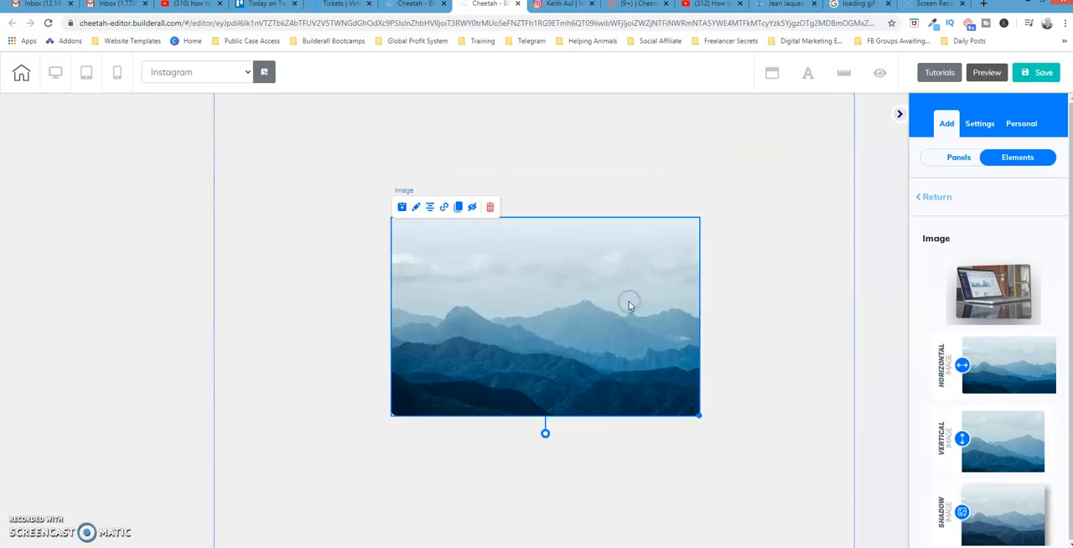
# - Start changing the new image's source in its general settings and select the site owner's named folder in the user files
pyautogui.click(417, 207)
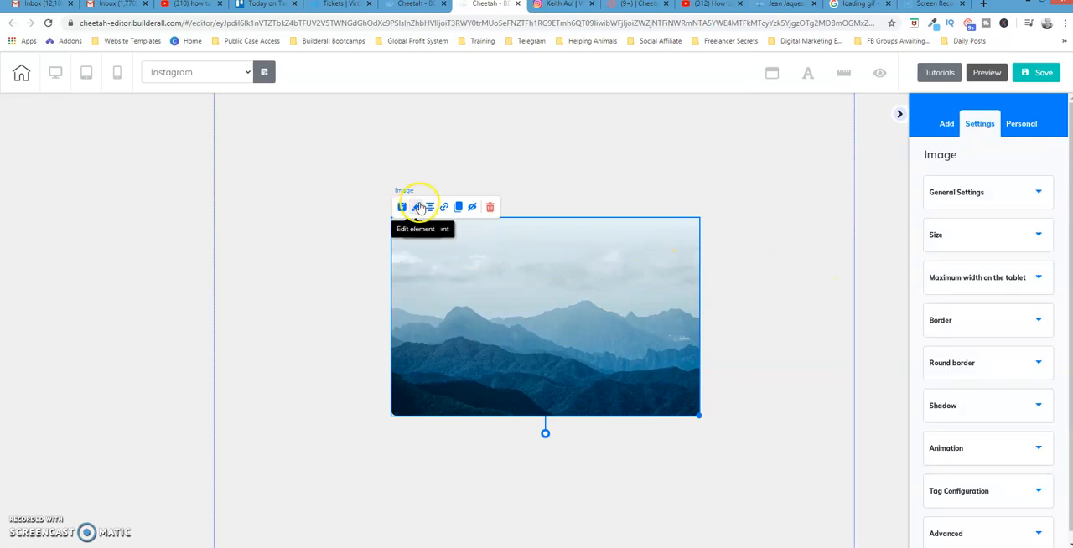
pyautogui.click(1044, 196)
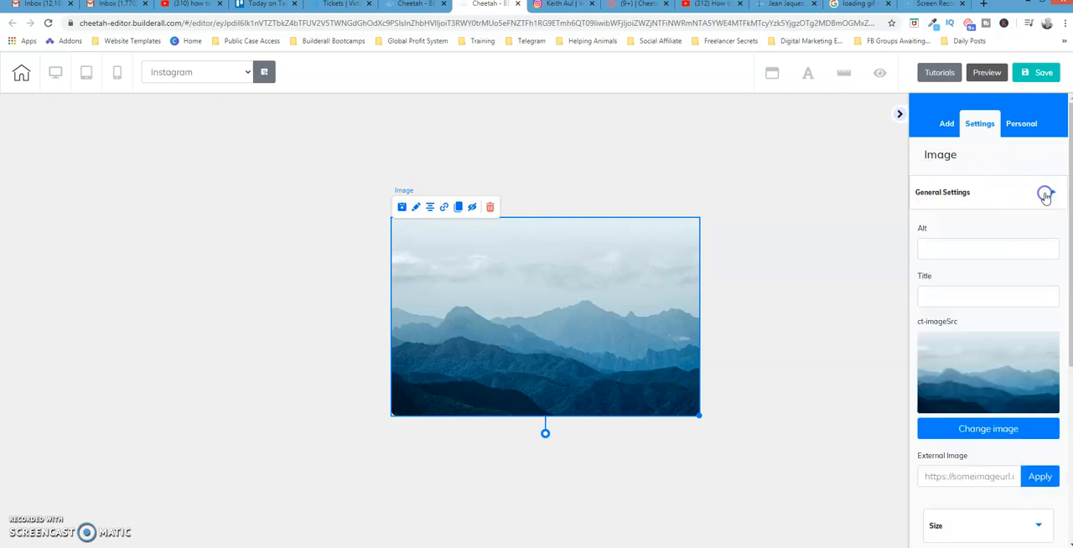
pyautogui.click(998, 430)
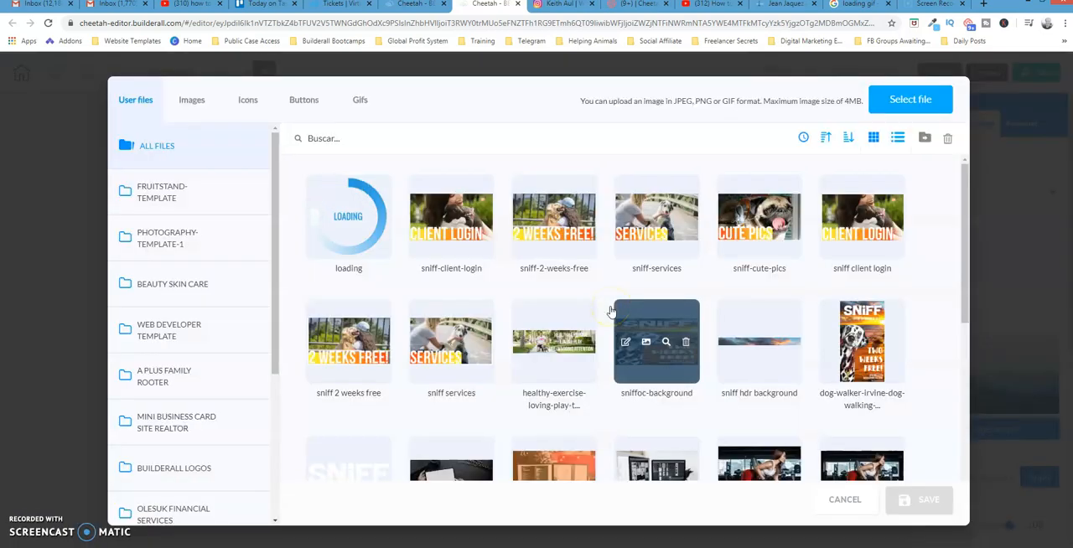
pyautogui.moveTo(271, 221); pyautogui.dragTo(263, 350)
pyautogui.click(172, 355)
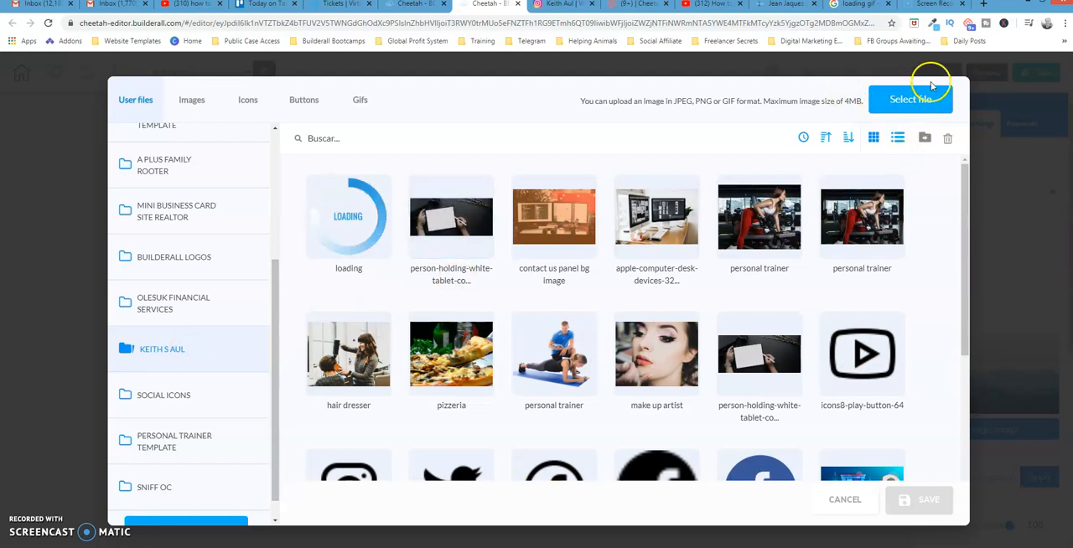
# - Upload the Loading_2 GIF from Downloads to the selected user files folder
pyautogui.click(914, 101)
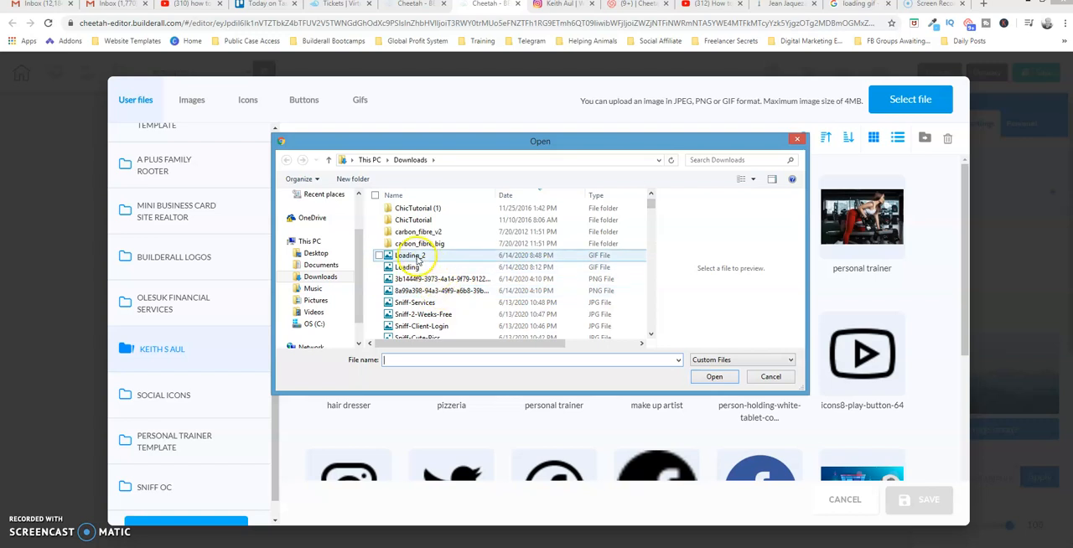
pyautogui.click(417, 256)
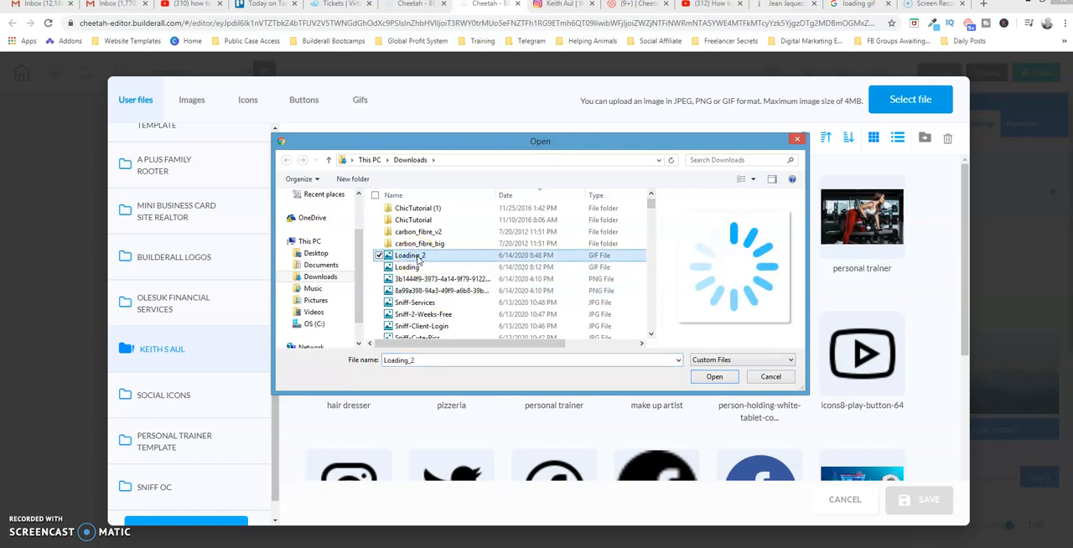
pyautogui.click(714, 377)
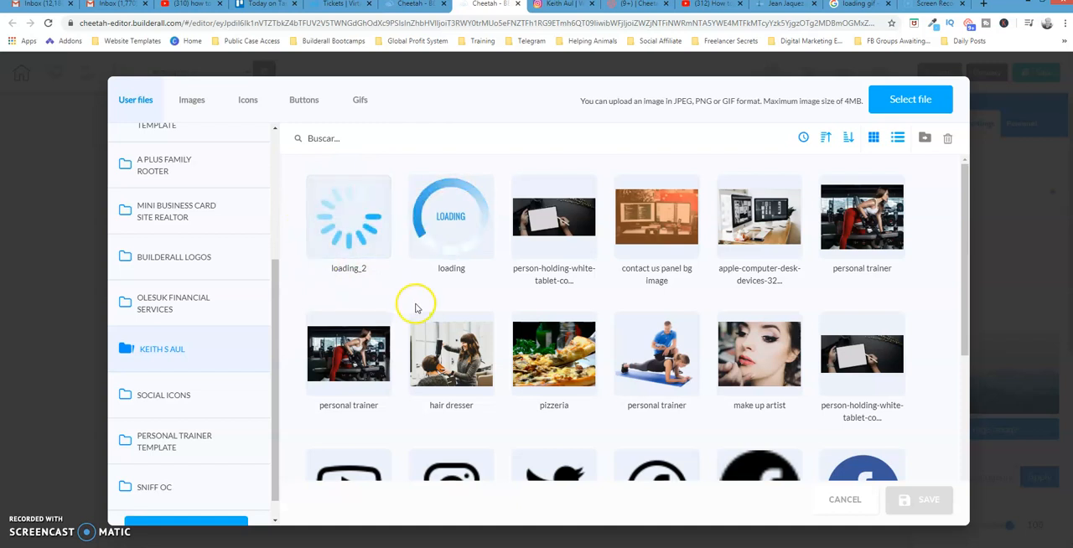
# - Use the uploaded loading_2 GIF as the image element's source and move the image higher in the panel
pyautogui.click(383, 257)
pyautogui.click(925, 505)
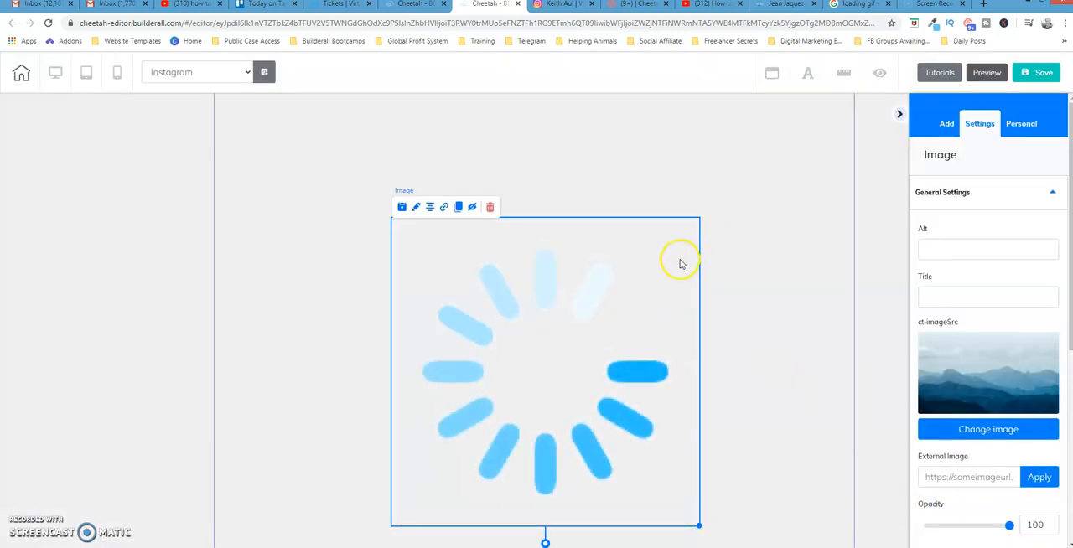
pyautogui.moveTo(677, 260); pyautogui.dragTo(663, 195)
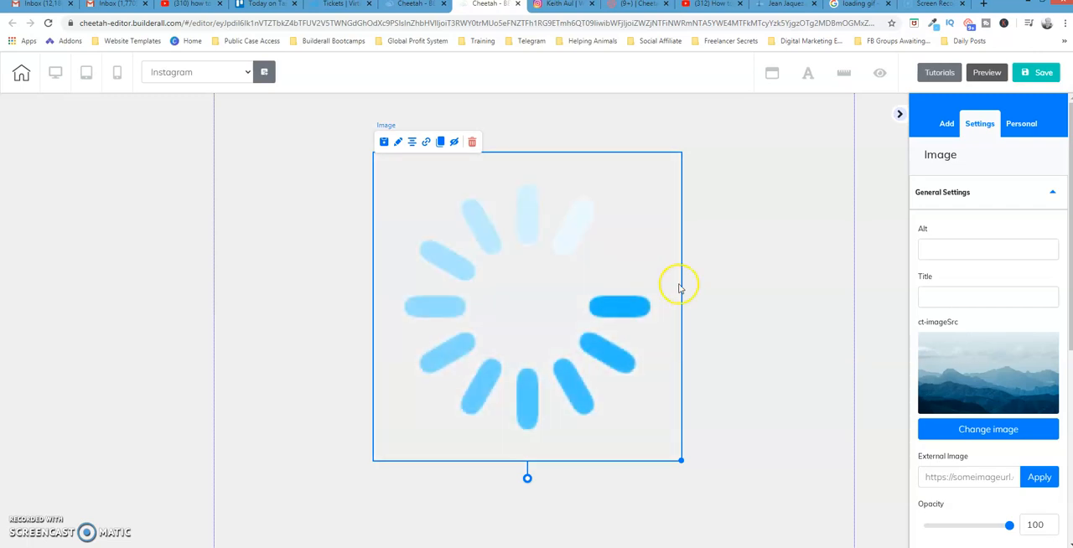
# - Try out different solid background colors for the panel behind the spinner and set it to the near-white F9F9F9
pyautogui.click(735, 260)
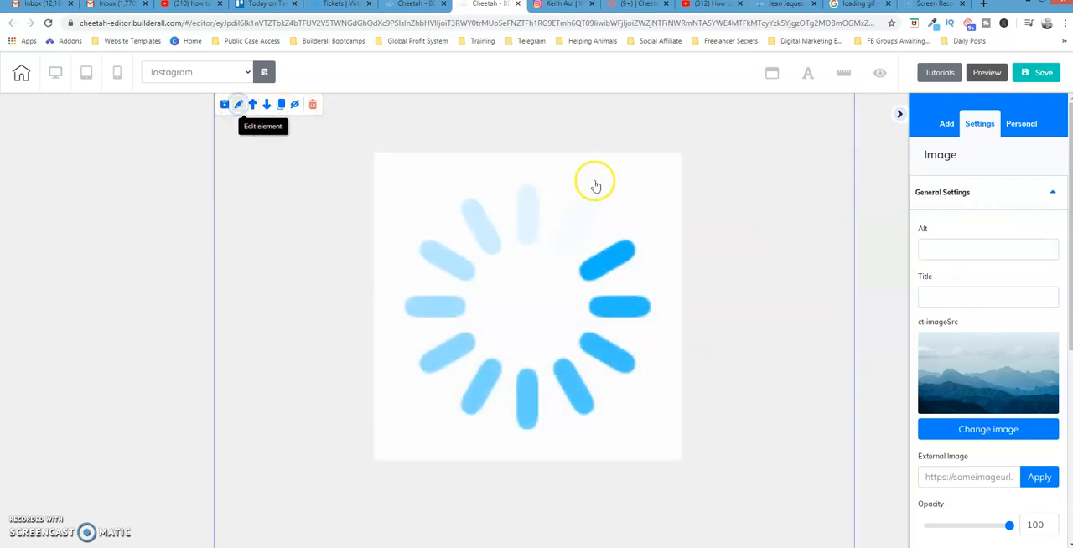
pyautogui.click(843, 170)
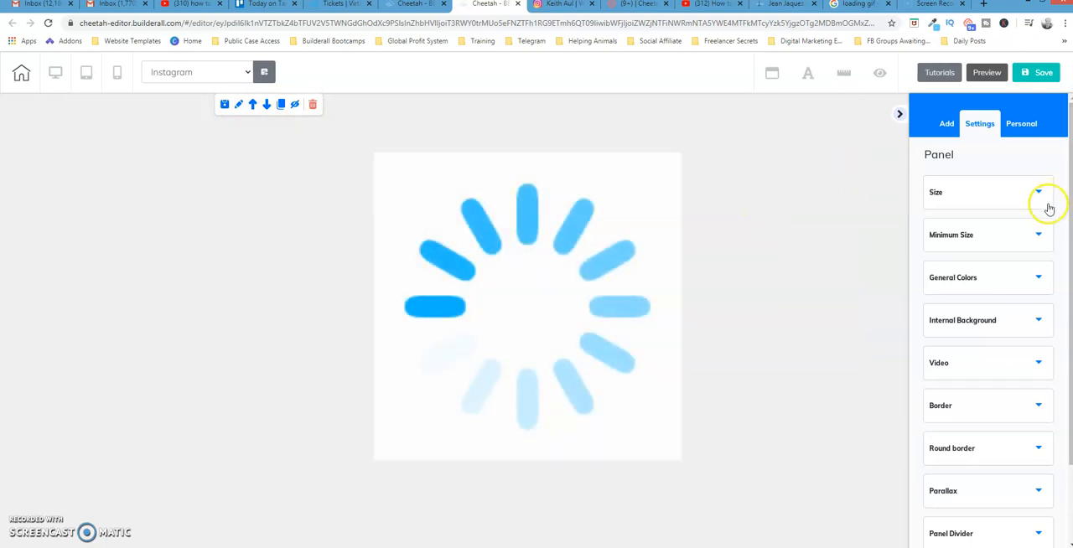
pyautogui.click(1038, 277)
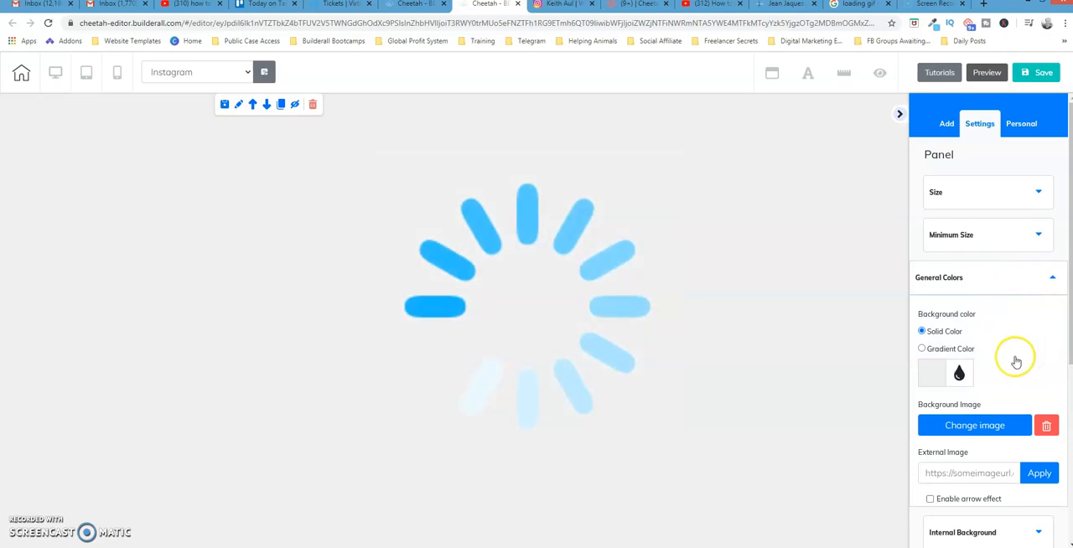
pyautogui.click(925, 378)
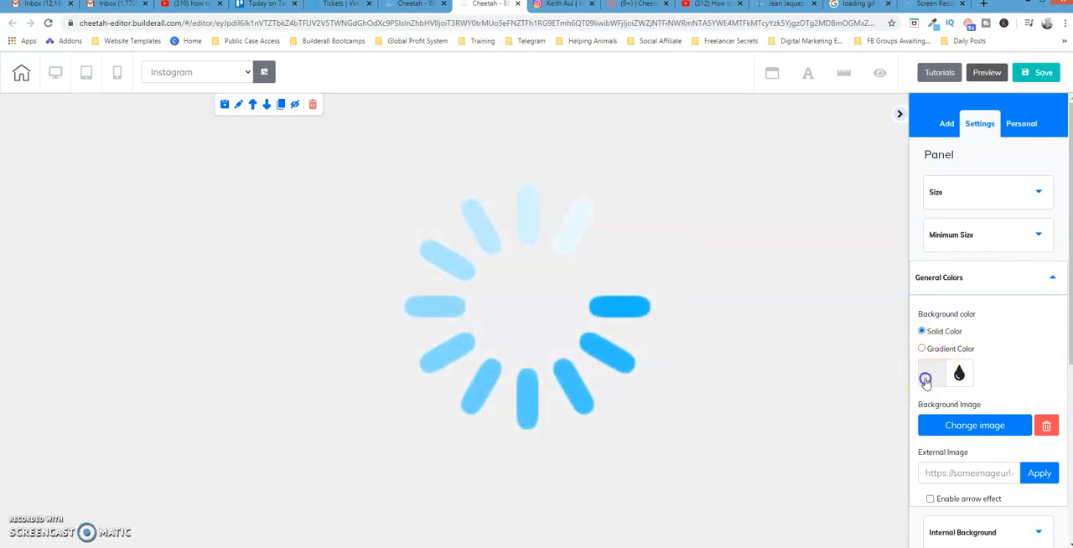
pyautogui.click(1032, 408)
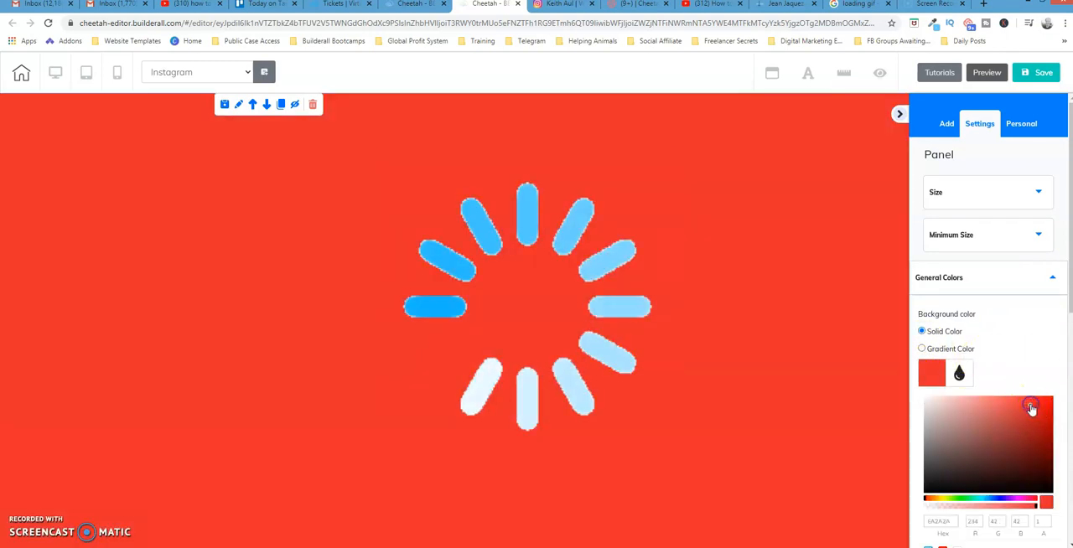
pyautogui.moveTo(1031, 408)
pyautogui.mouseDown()
pyautogui.moveTo(1001, 426)
pyautogui.moveTo(985, 462)
pyautogui.moveTo(934, 487)
pyautogui.mouseUp()
pyautogui.click(942, 476)
pyautogui.click(1031, 481)
pyautogui.click(929, 401)
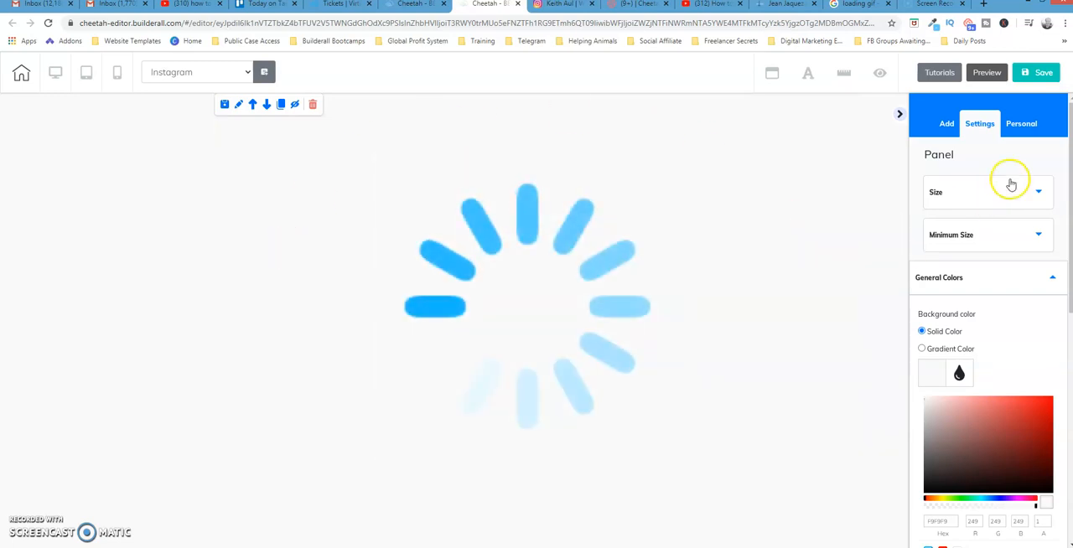
# - Save the Instagram page, publish the site, and dismiss the publication notice
pyautogui.click(1039, 73)
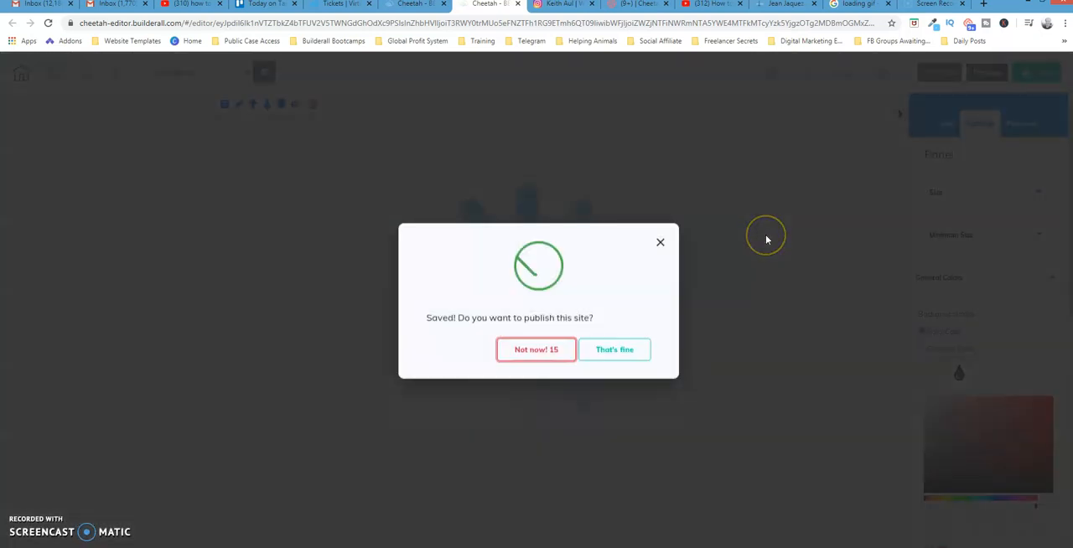
pyautogui.click(616, 352)
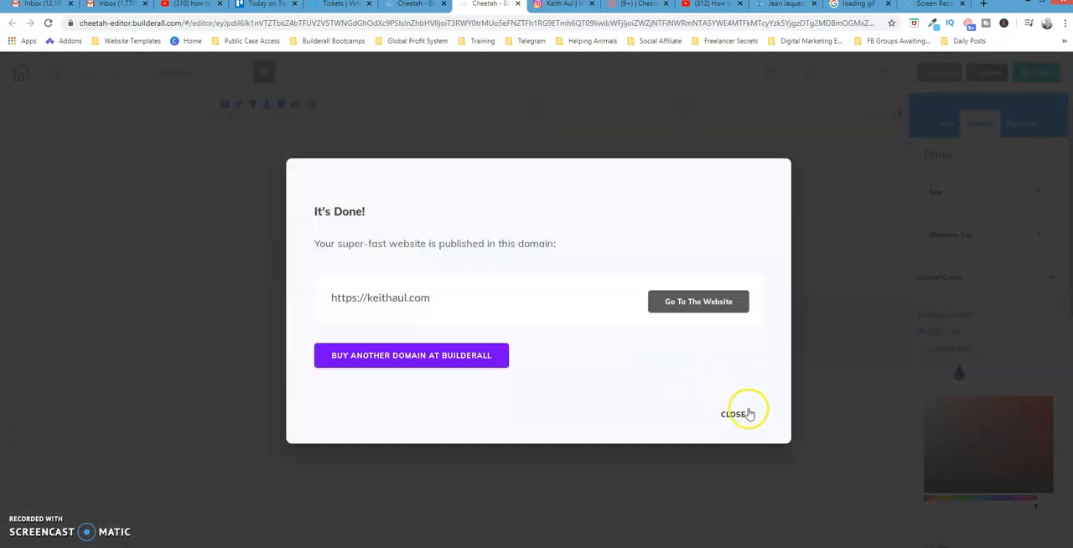
pyautogui.click(744, 415)
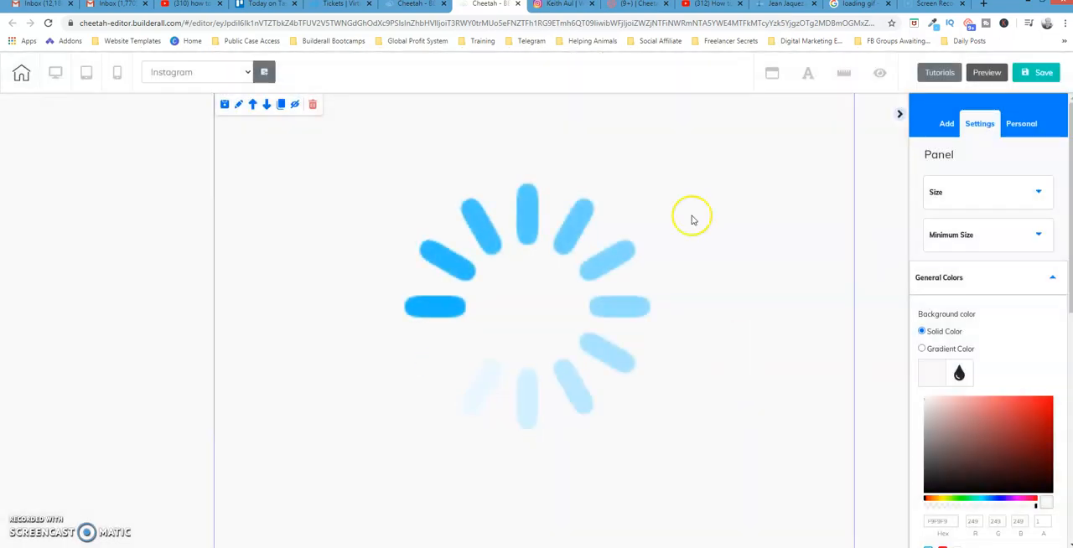
# - Return to the site's page list and open the live website page of the Instagram page
pyautogui.click(425, 6)
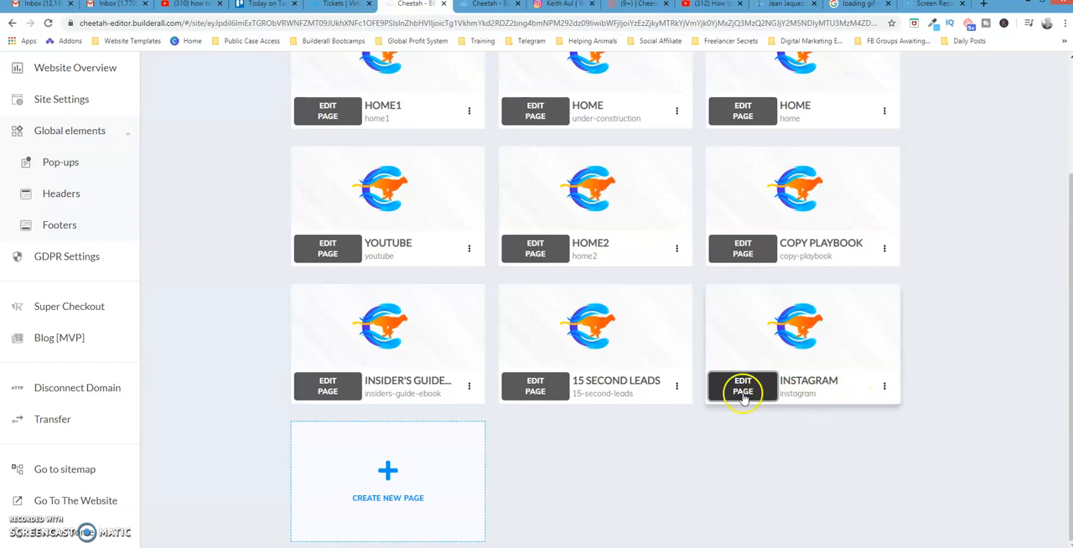
pyautogui.click(884, 389)
pyautogui.click(885, 389)
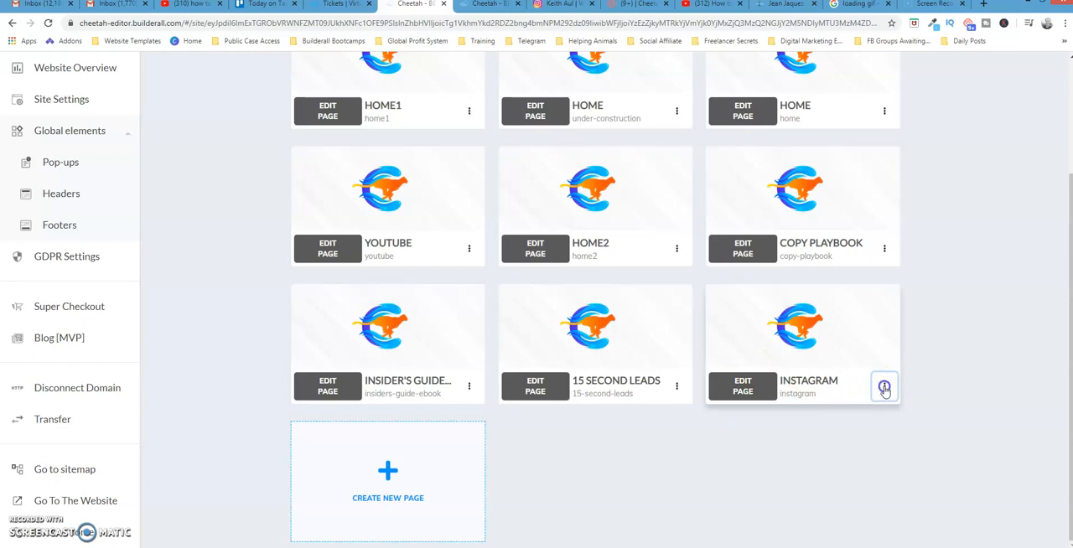
pyautogui.click(885, 389)
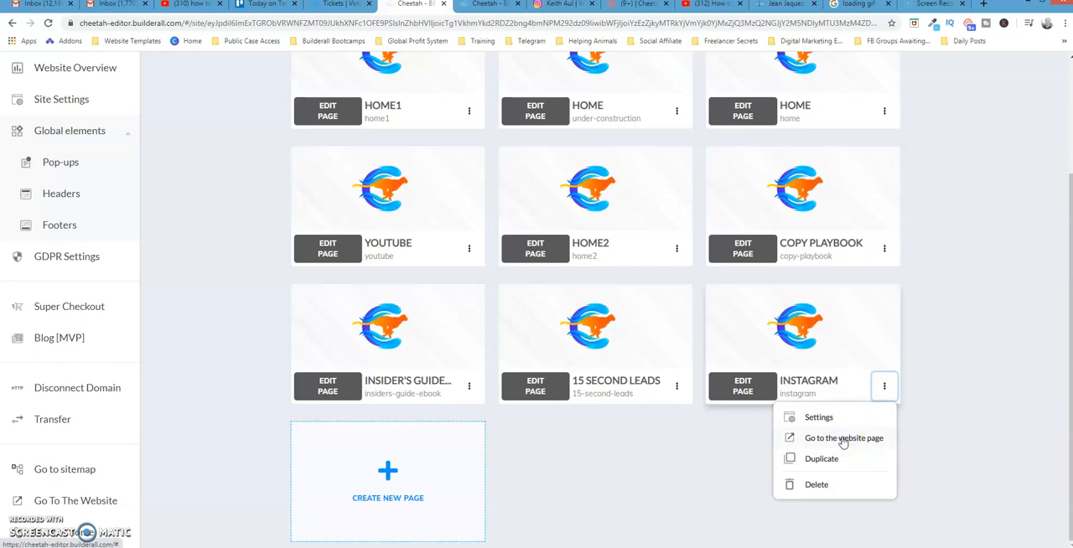
pyautogui.click(870, 437)
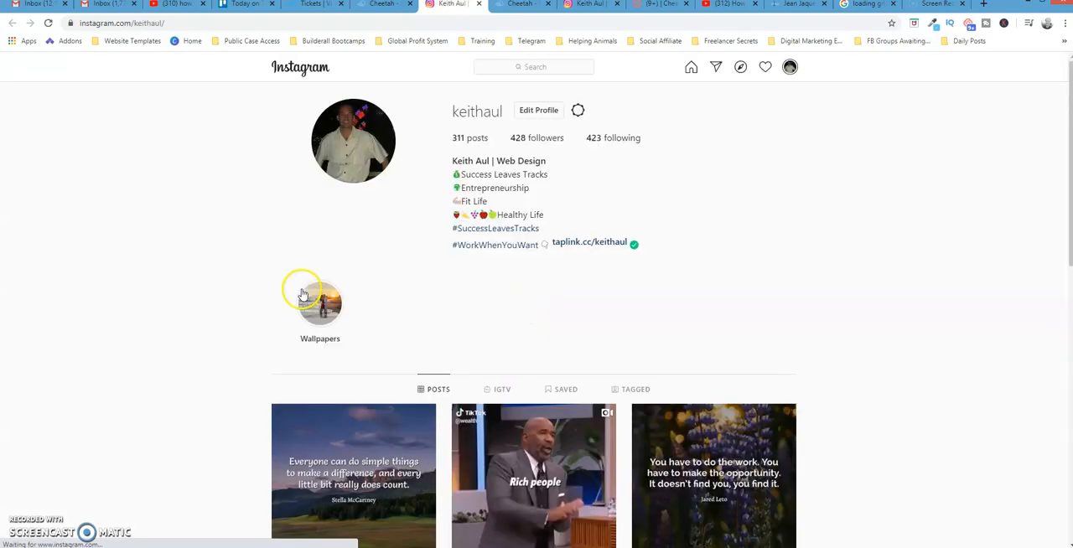
# - Test the redirect again by reloading and by opening the site's own domain with the /instagram path
pyautogui.click(48, 24)
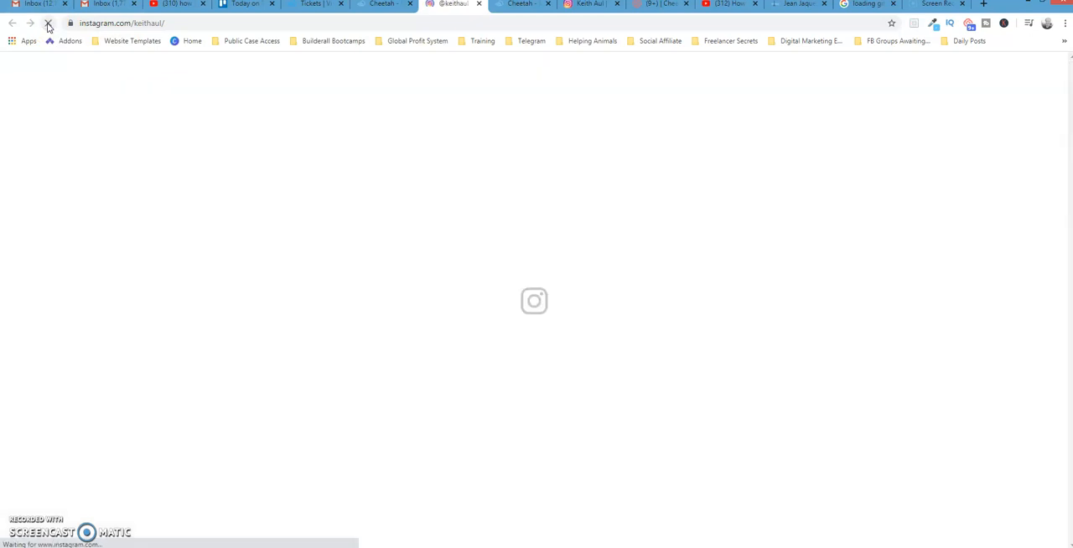
pyautogui.click(187, 20)
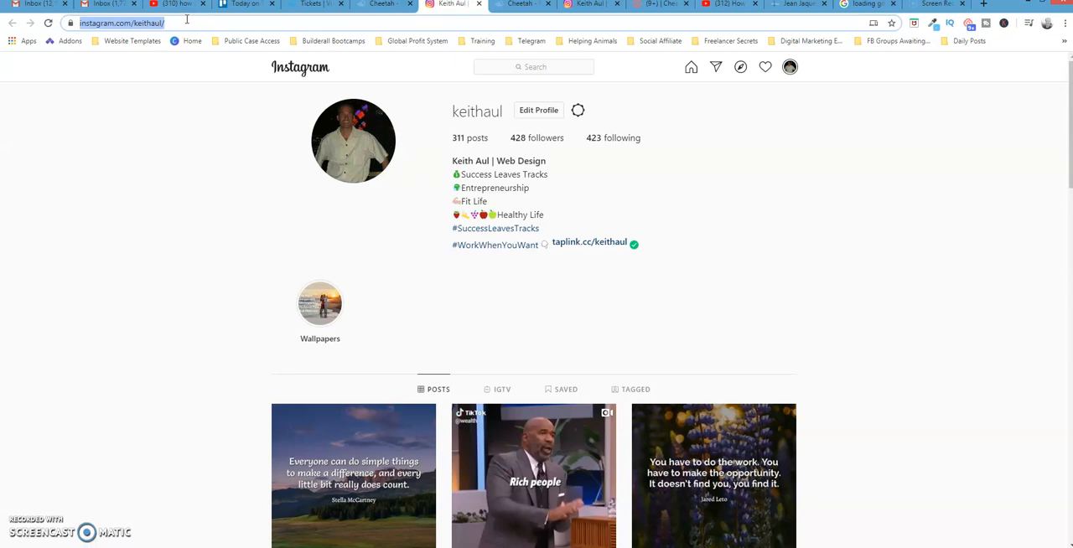
pyautogui.write('ke')
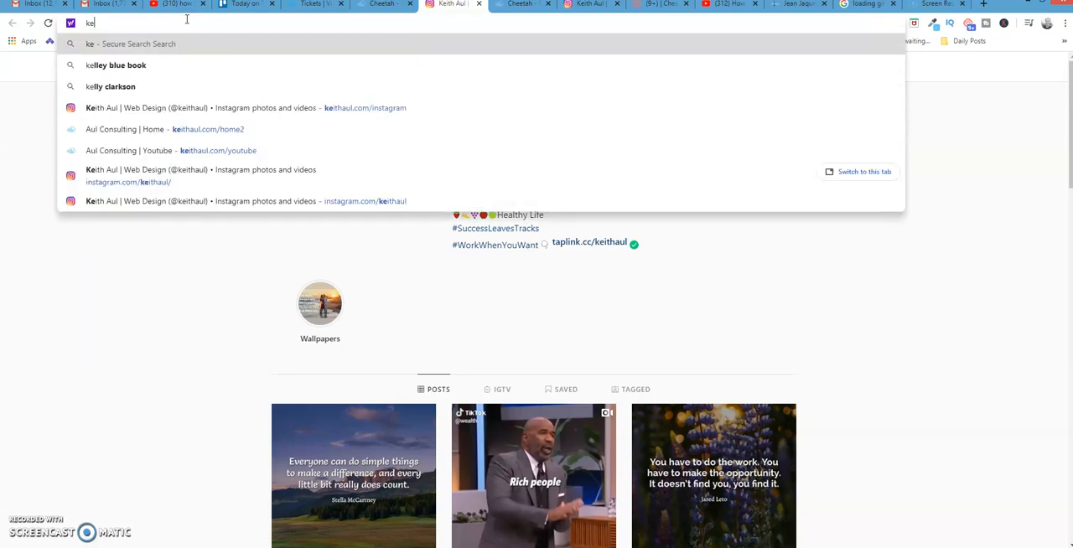
pyautogui.write('itaul')
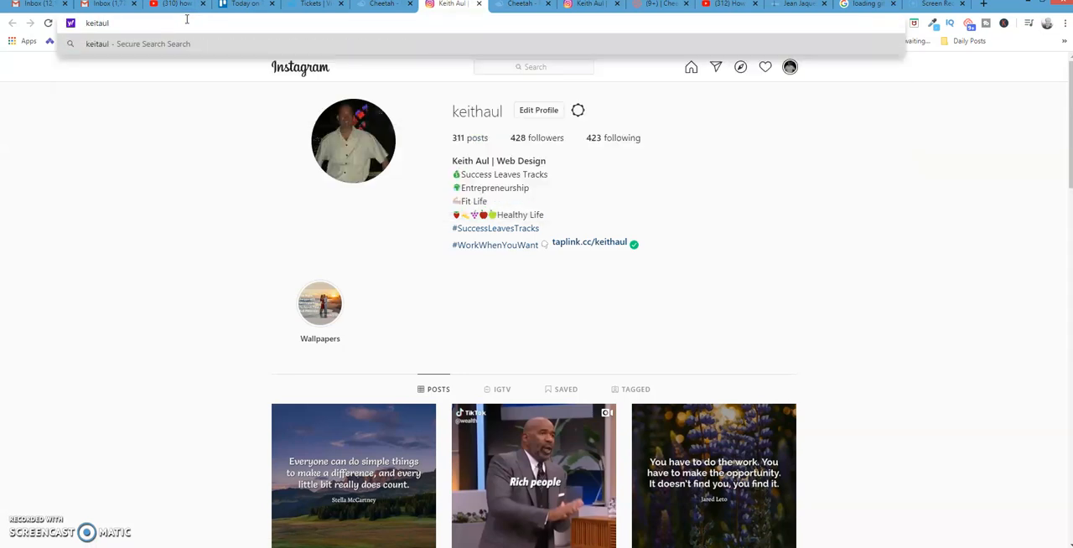
pyautogui.press('BackSpace')
pyautogui.press('BackSpace')
pyautogui.press('BackSpace')
pyautogui.write('haul.com')
pyautogui.press('Right')
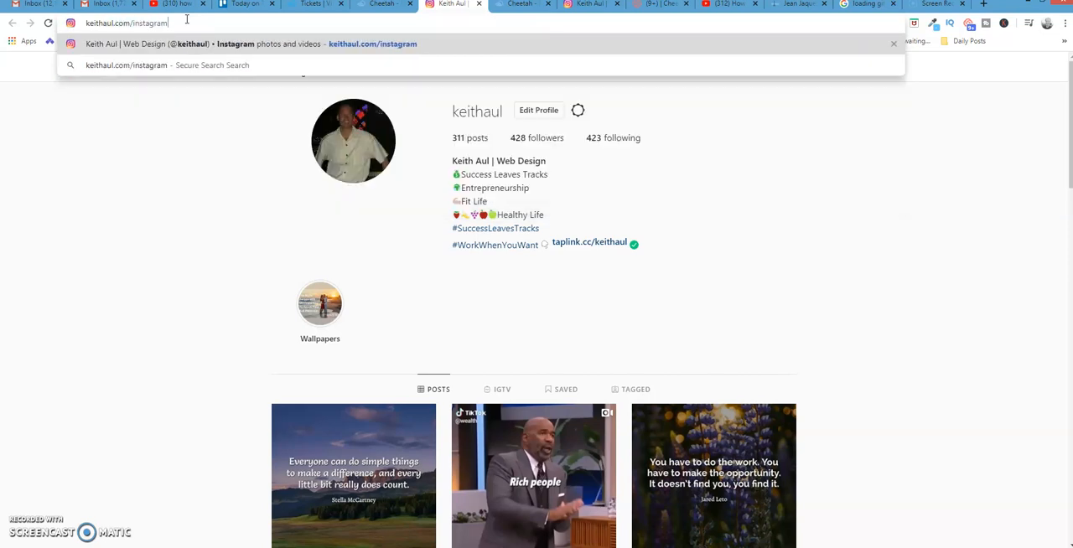
pyautogui.press('Return')
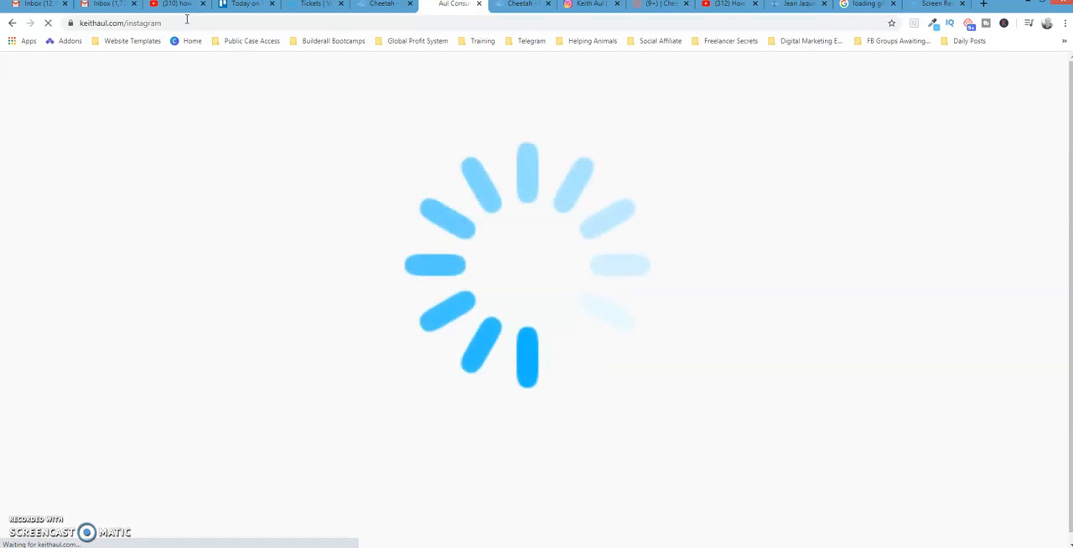